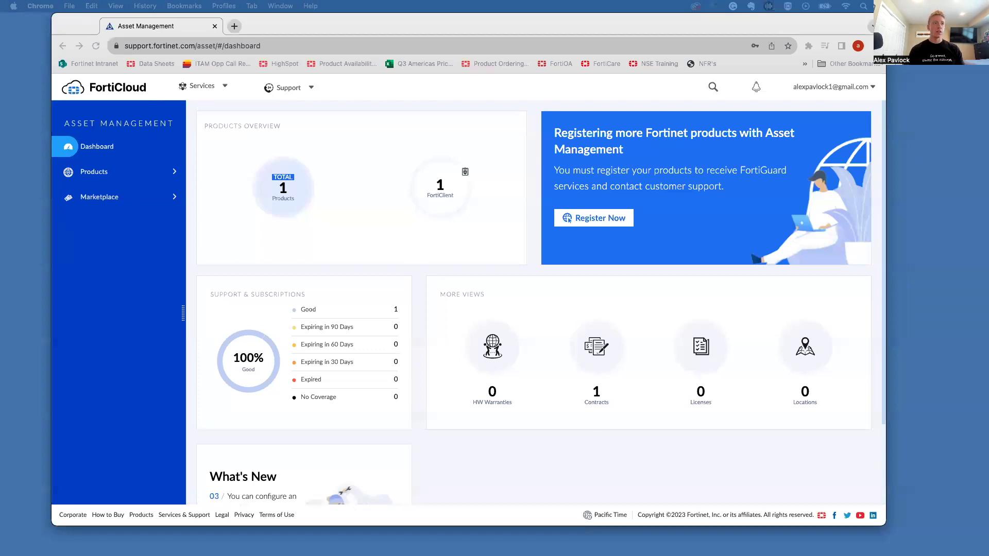
Step: Focus the browser and open FortiCloud's Services menu listing the available cloud services
left_click(532, 245)
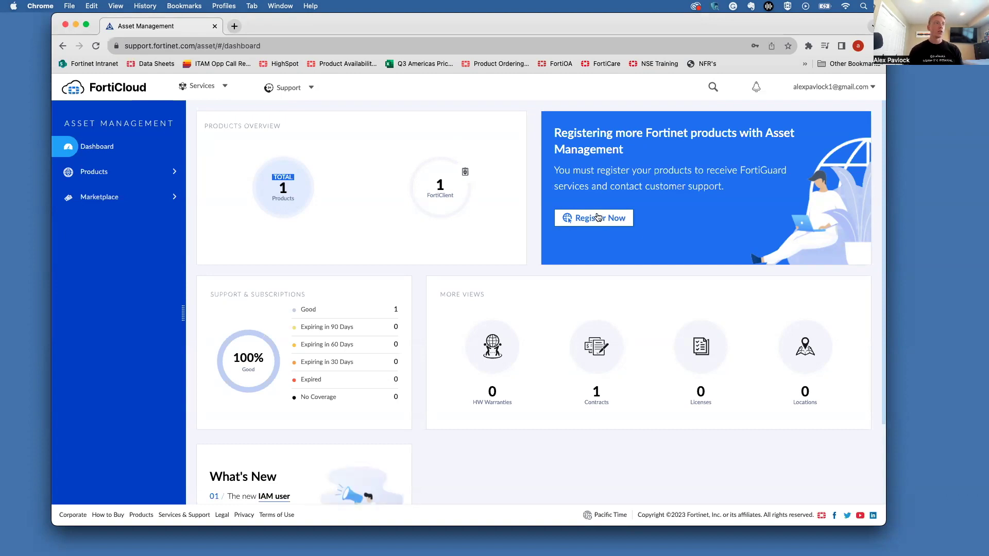
left_click(195, 86)
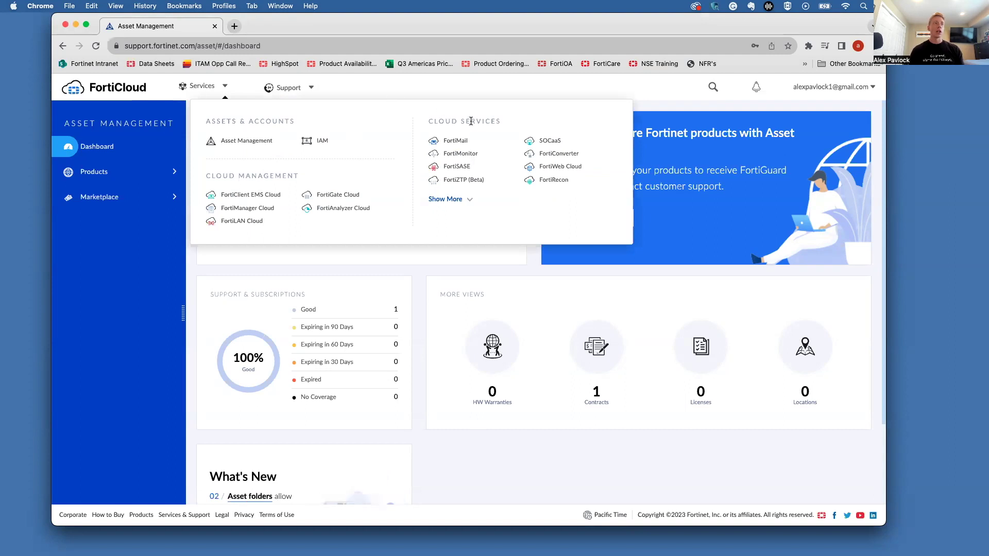
Step: Launch the FortiSASE portal and sign into the FortiSASE account to reach the Welcome page
left_click(458, 167)
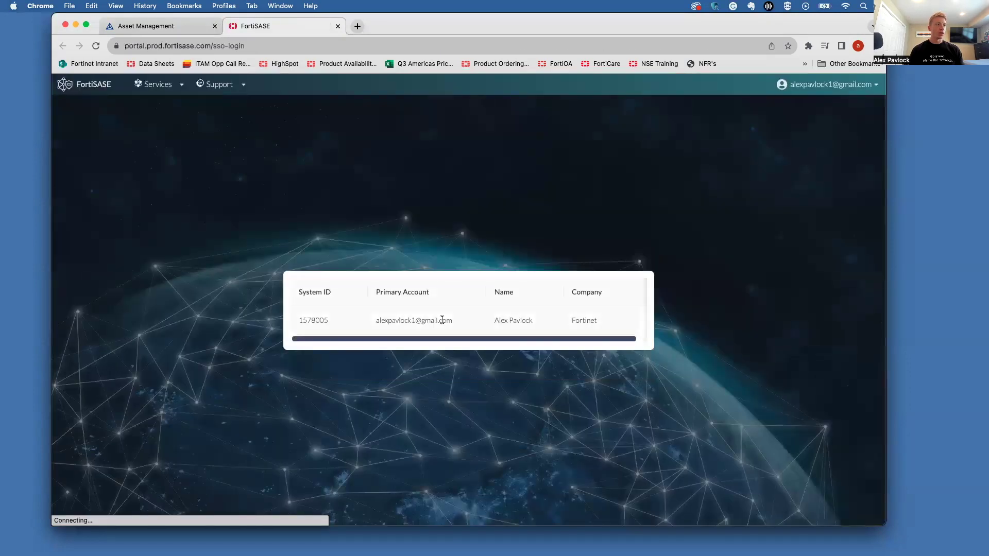
left_click(441, 322)
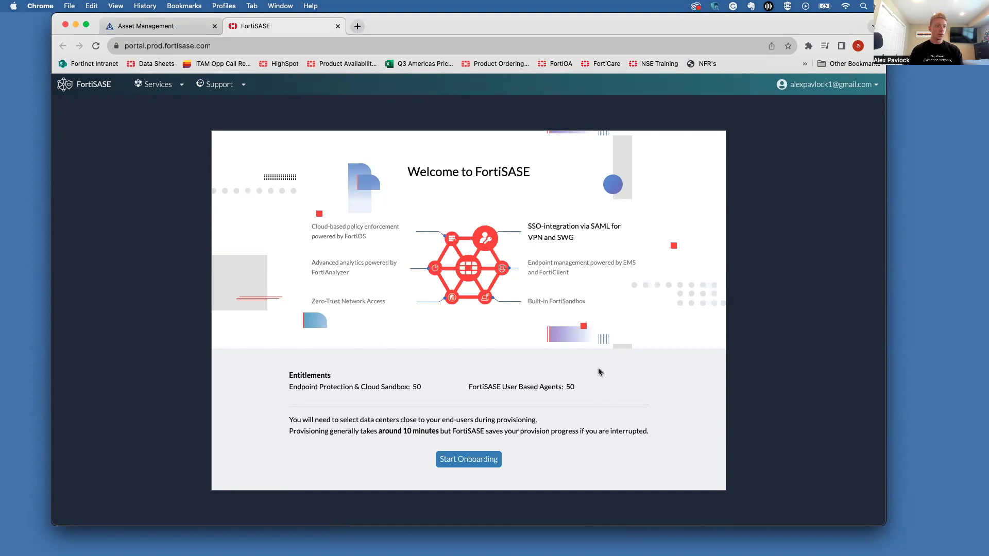
Step: Start onboarding and select Dallas - Texas - USA and San Jose - California - USA as Points of Presence
left_click(469, 458)
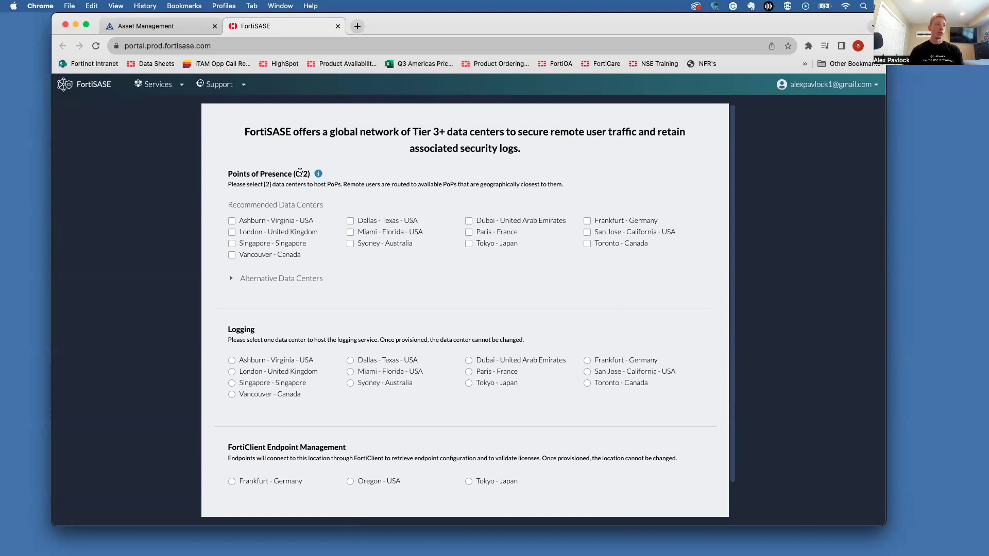
left_click(368, 224)
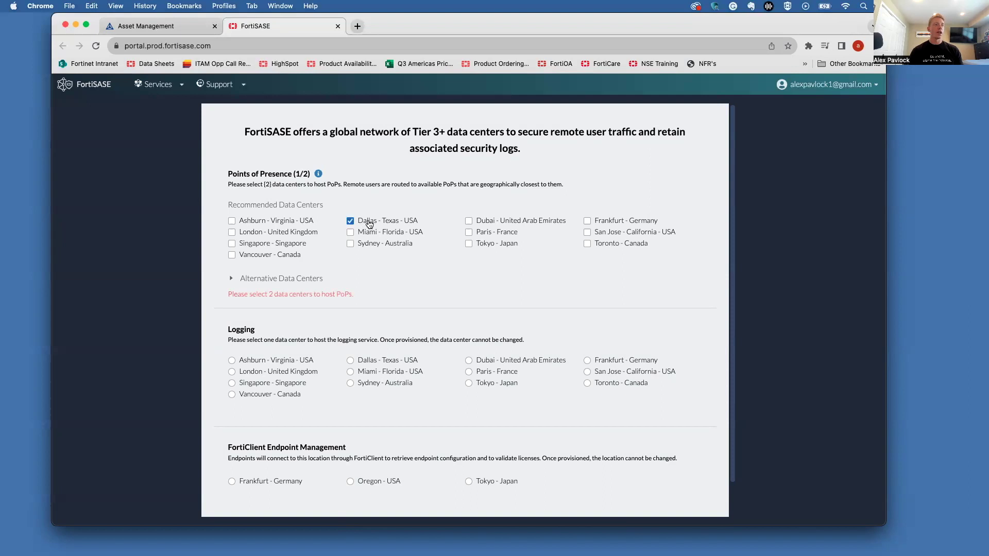
left_click(610, 236)
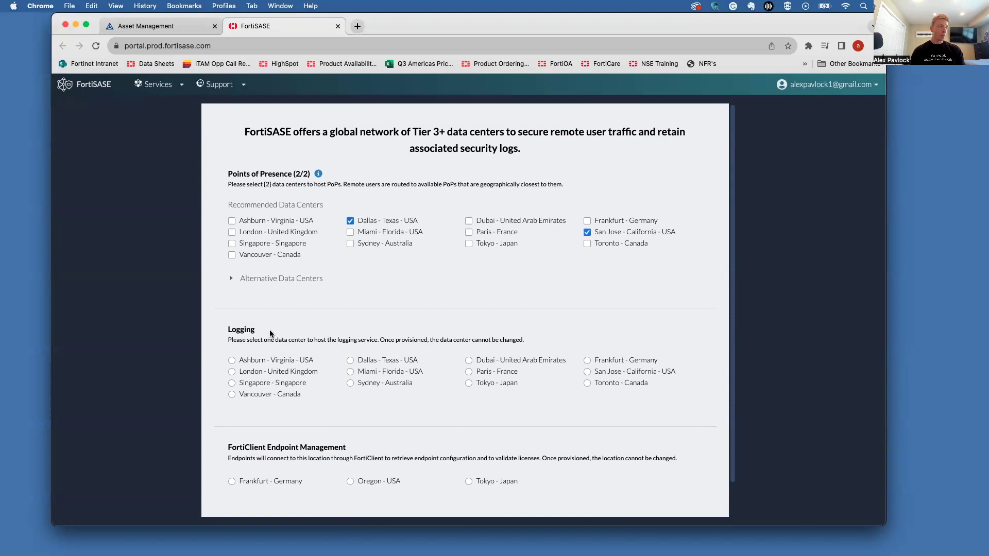
Step: Host logging in San Jose - California - USA and endpoint management in Oregon - USA, then provision
scroll(270, 331, "down", 3)
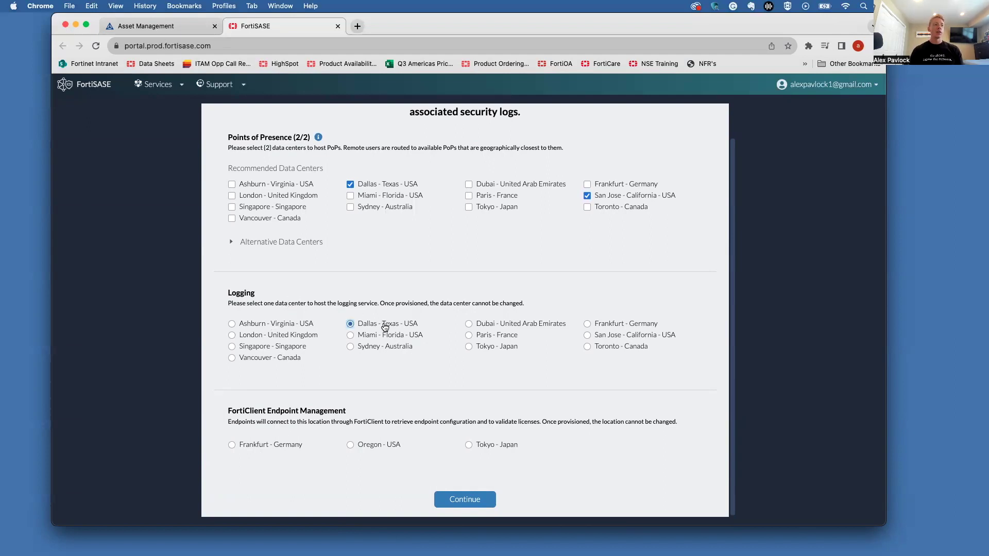
left_click(607, 337)
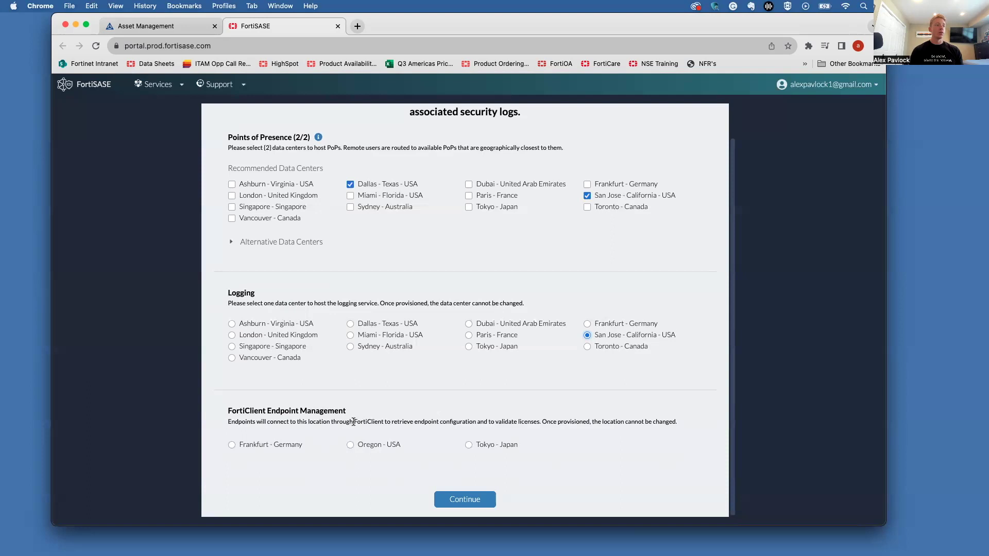
left_click(371, 449)
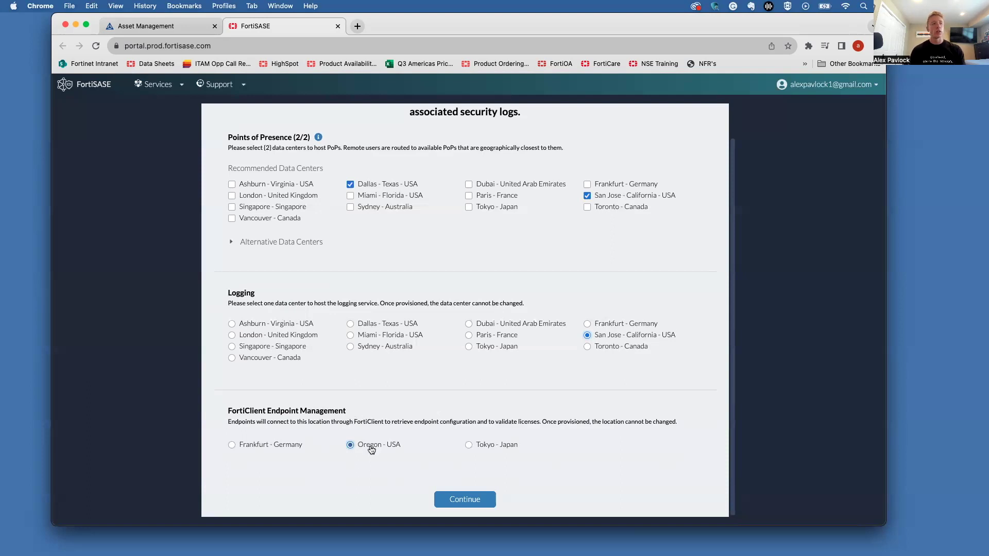
left_click(465, 494)
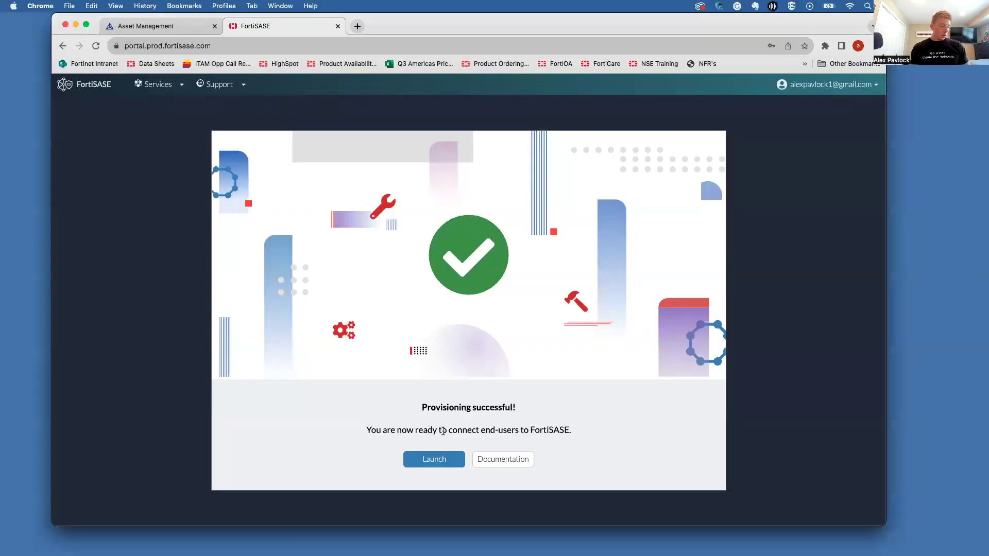
Step: Open the new portal and log in via SSO with another FortiCloud account's e-mail and password
left_click(434, 460)
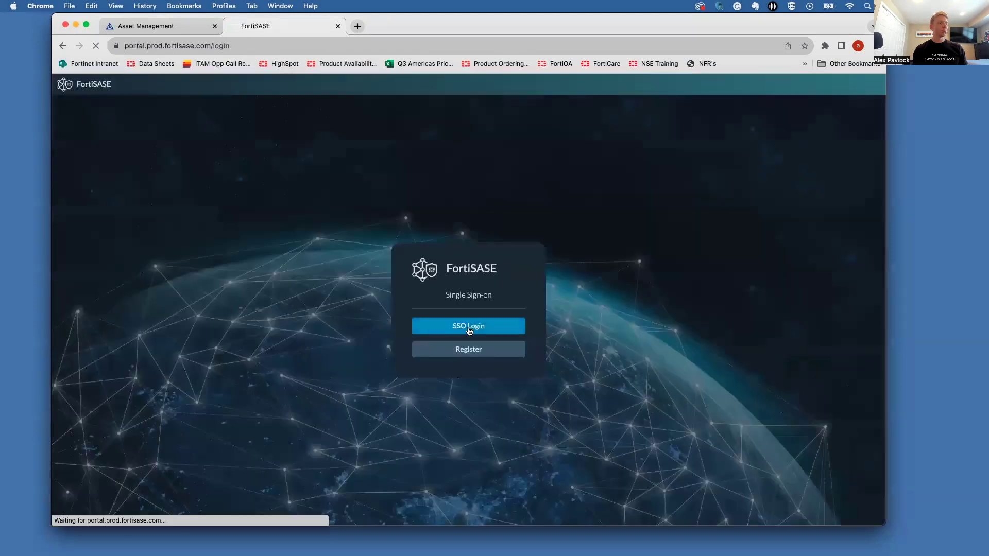
left_click(469, 330)
left_click(572, 273)
triple_click(584, 269)
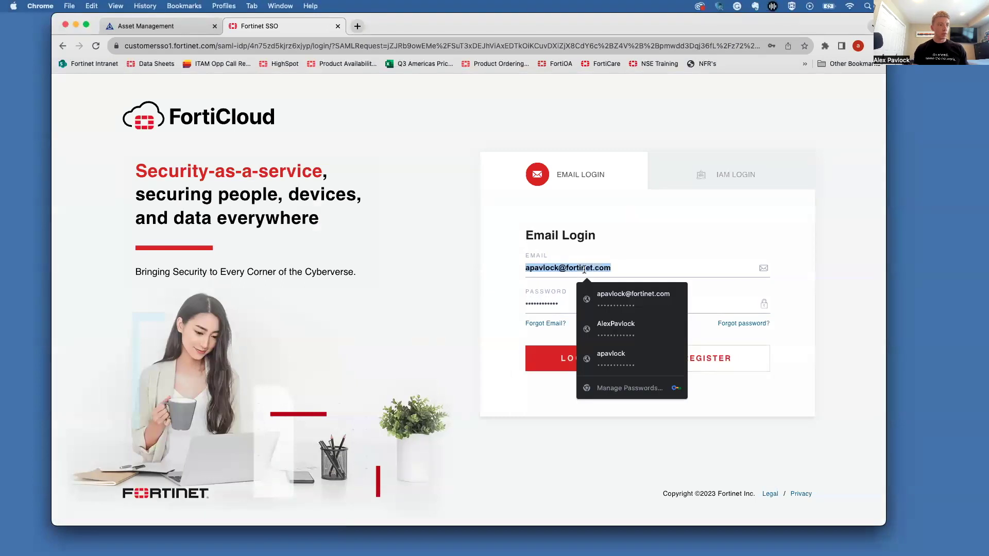
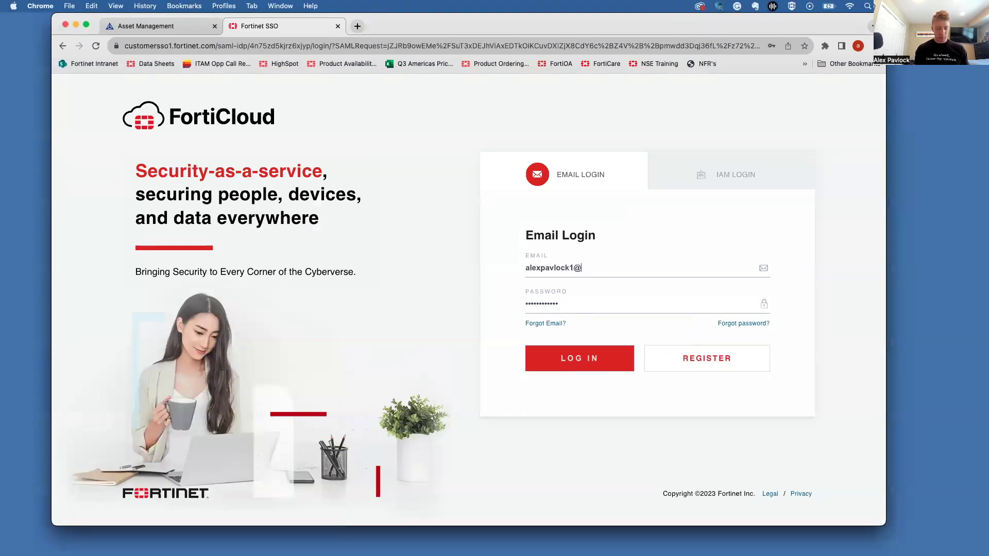
double_click(600, 304)
type("••••••••••••")
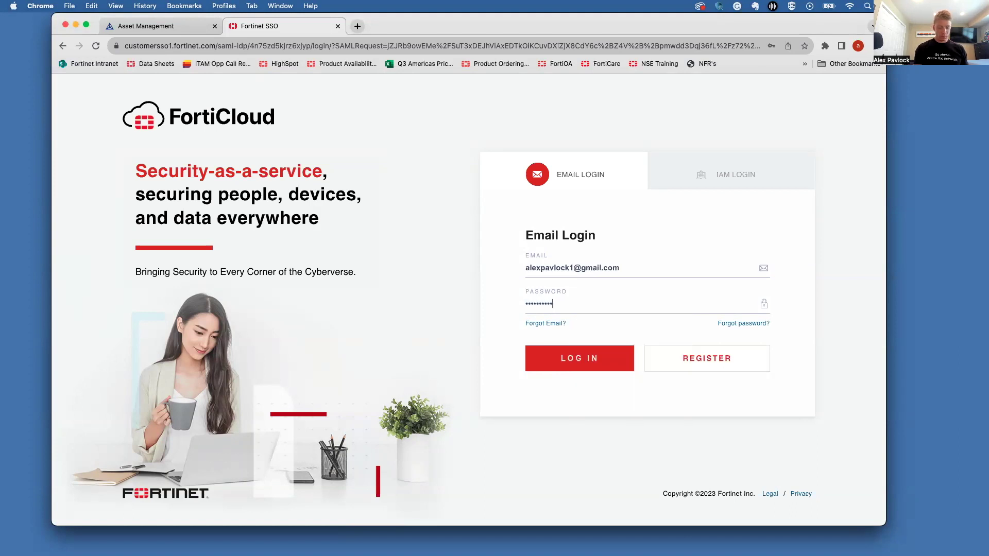
key("Return")
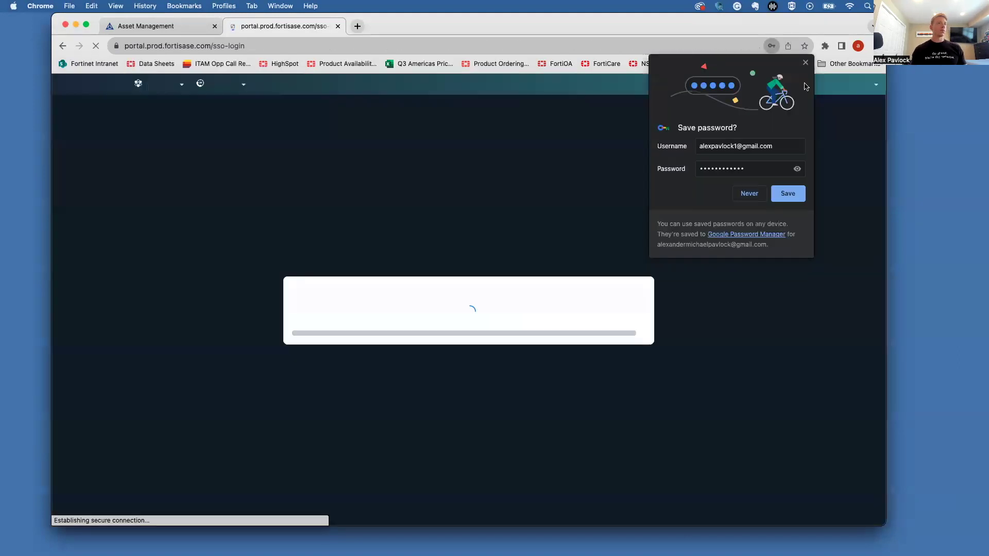
left_click(434, 318)
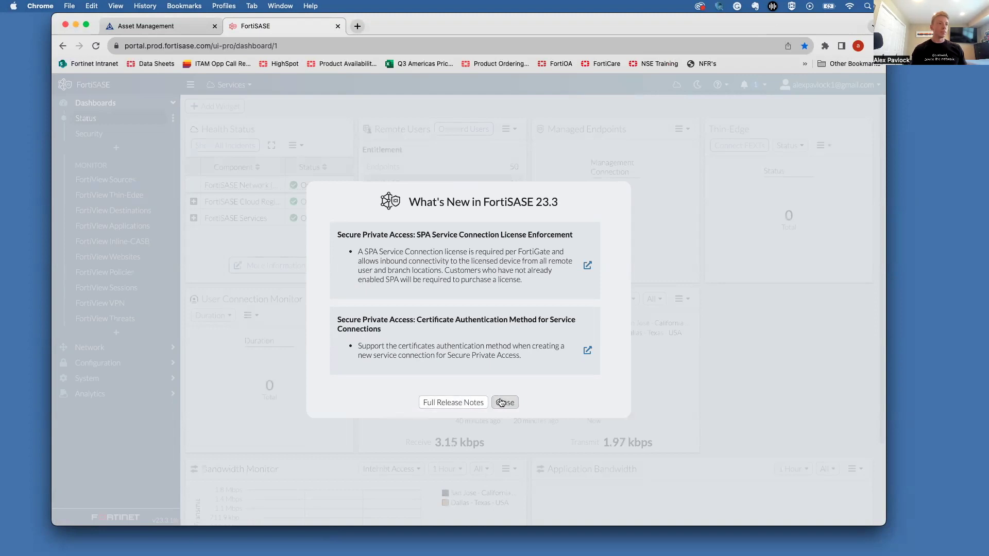
Step: Close the What's New in FortiSASE 23.3 notice to reveal the full Status dashboard
left_click(502, 402)
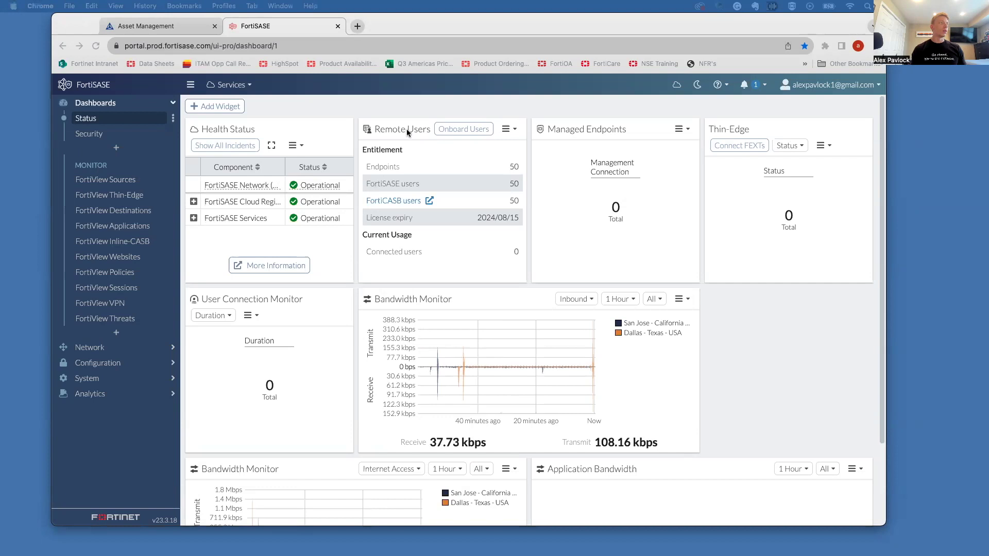
left_click(465, 130)
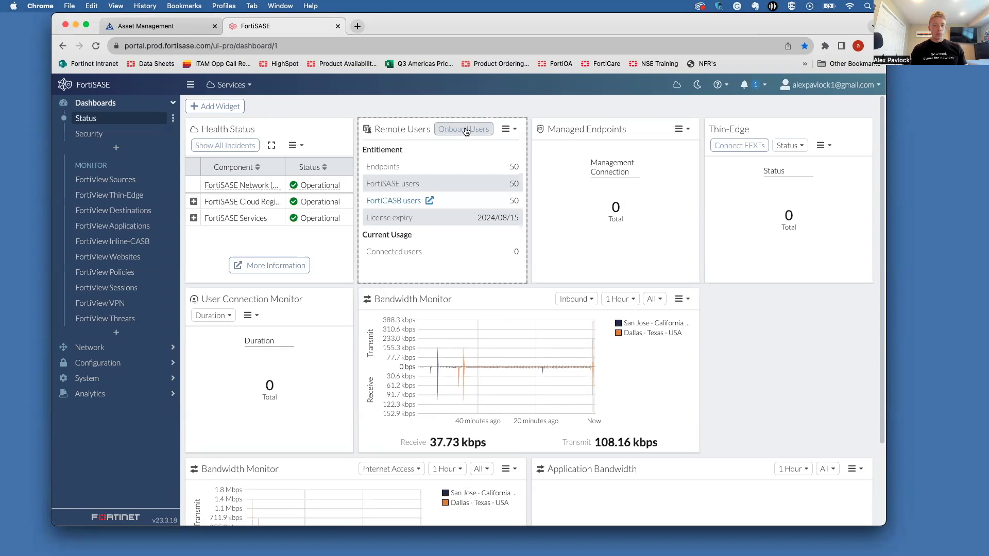
Step: Open Onboard Users from the Remote Users widget and minimize the FortiClient window
left_click(465, 130)
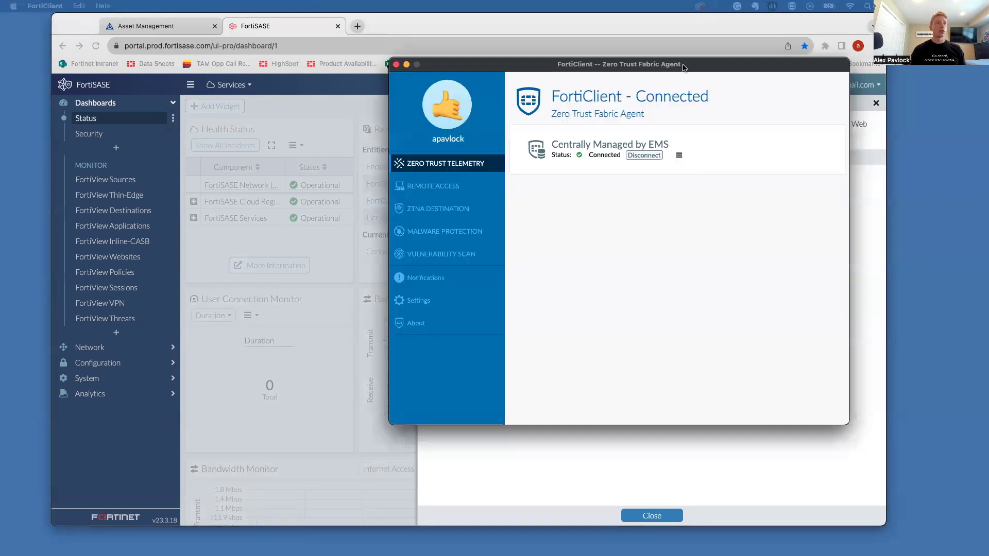
left_click_drag(698, 66, 673, 67)
double_click(646, 68)
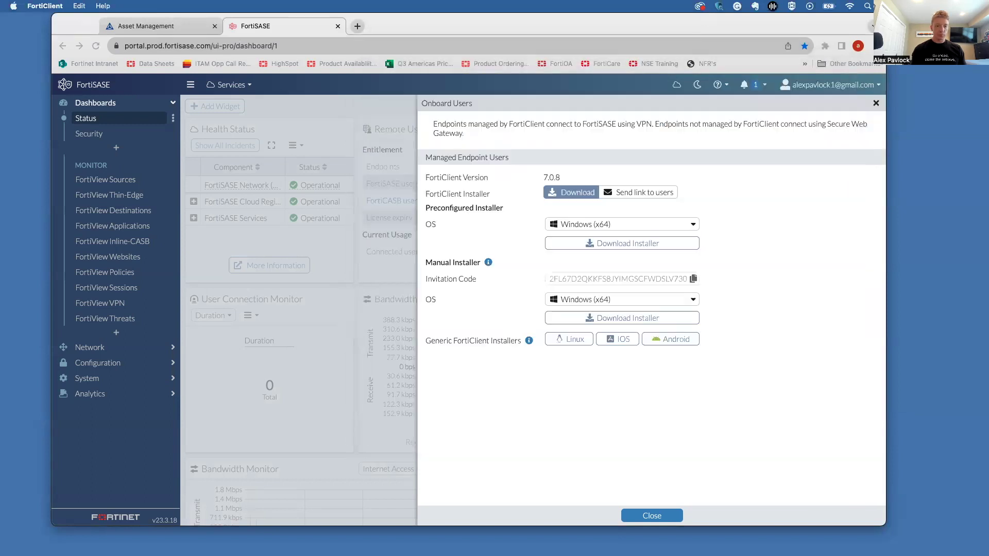
left_click(771, 204)
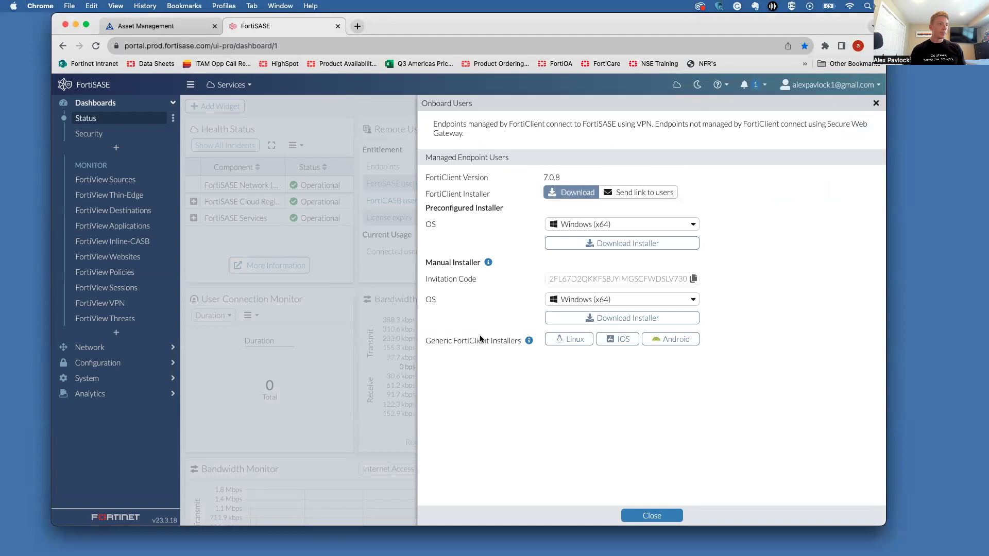
Step: Go to Configuration > Users & Groups and open the Onboard Users panel above the user list
left_click(103, 362)
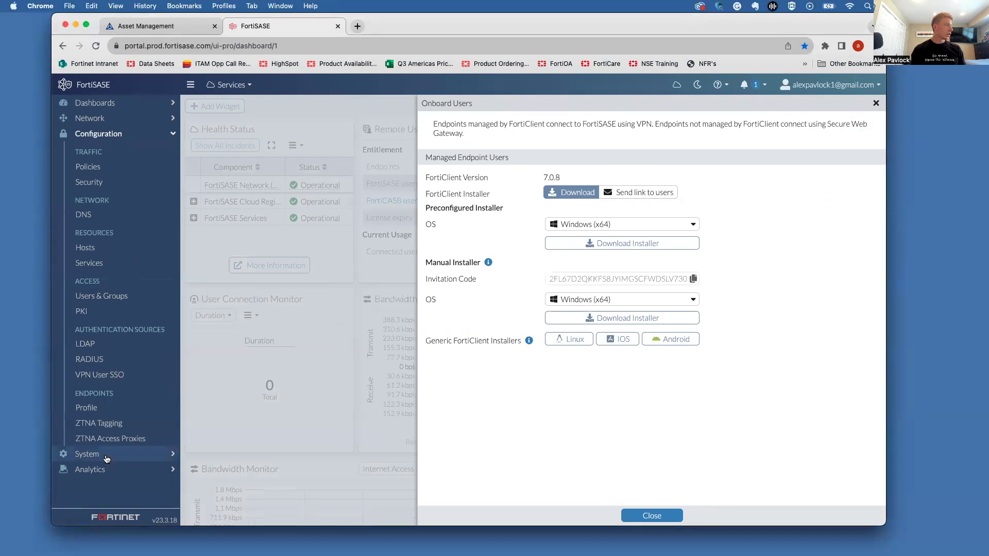
left_click(118, 296)
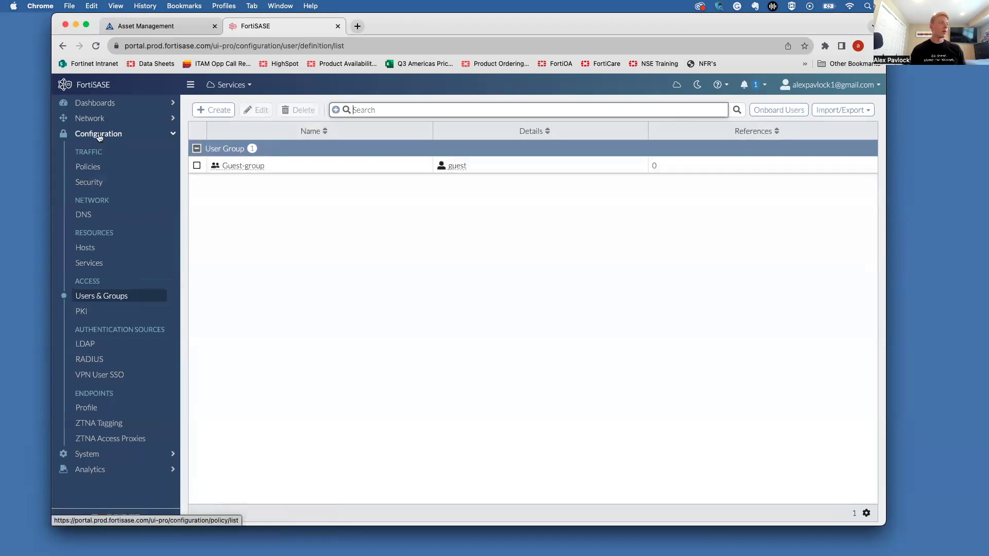
left_click(100, 104)
left_click(98, 103)
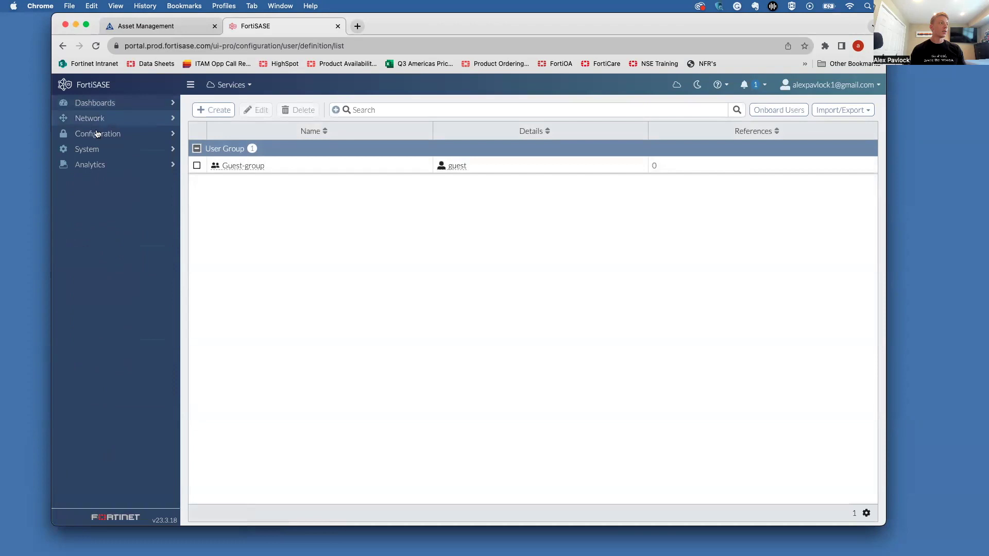
left_click(99, 133)
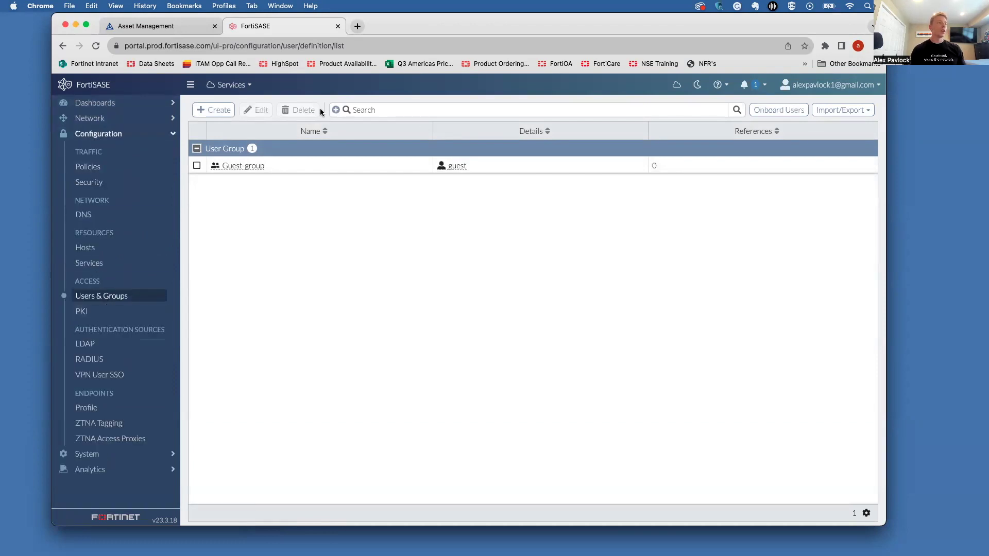
left_click(778, 110)
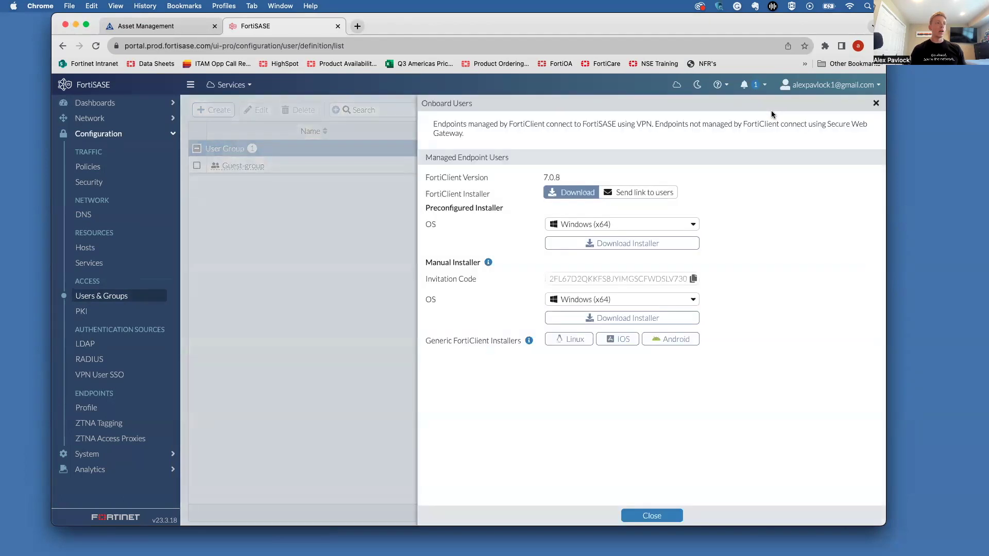
Step: Close the Onboard Users panel and return to the Dashboards > Status tab
left_click(876, 104)
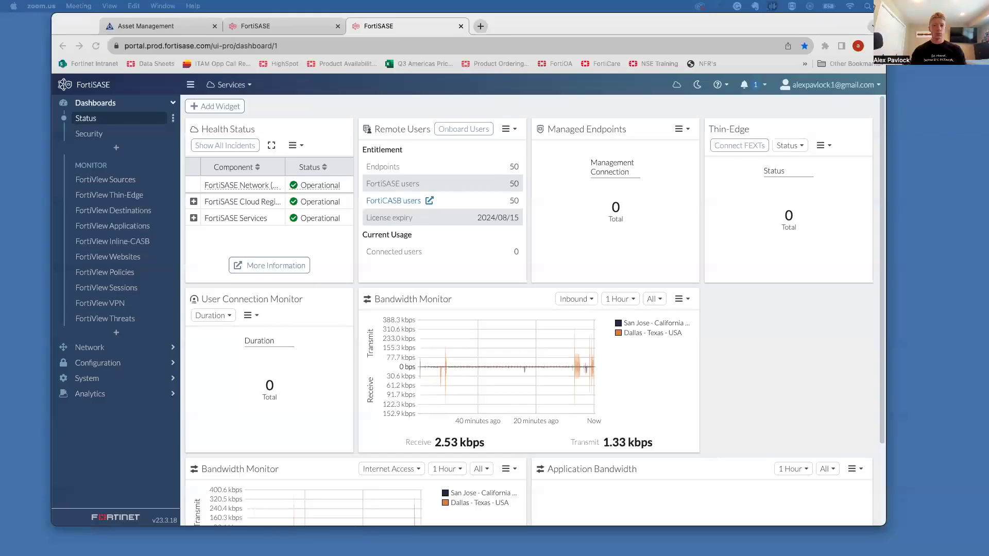
left_click(507, 113)
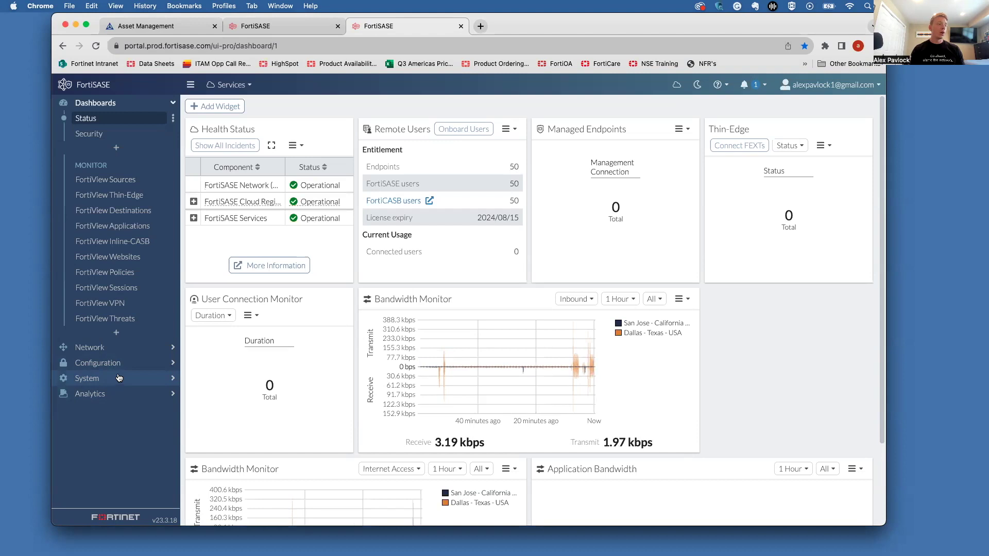
Step: Enable Secure Web Gateway under System > SWG Configuration and apply it with OK
left_click(119, 379)
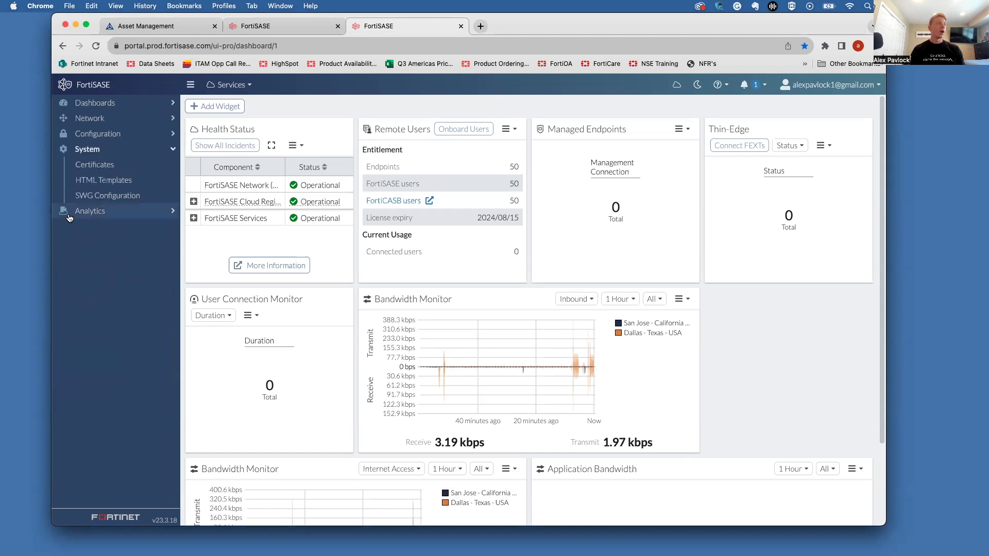
left_click(114, 196)
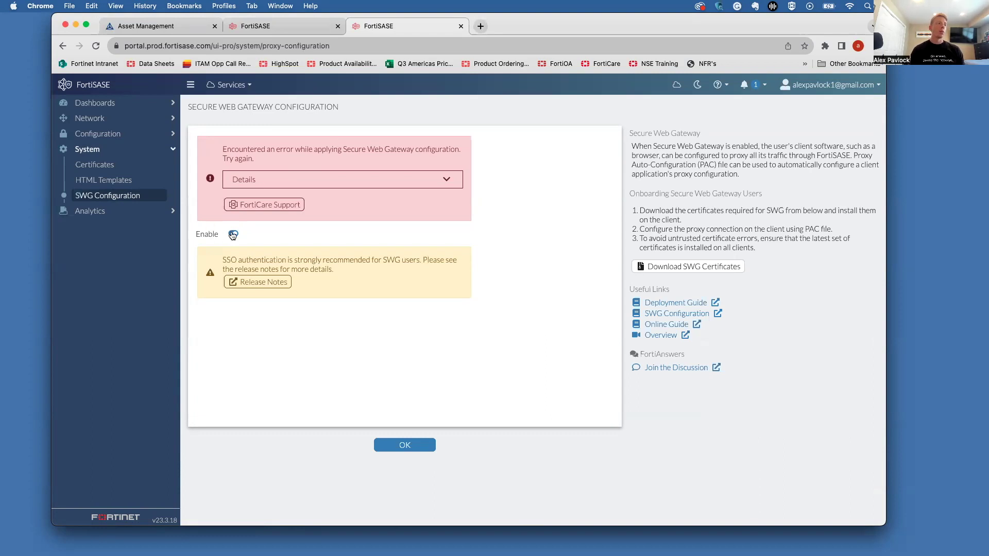
left_click(403, 444)
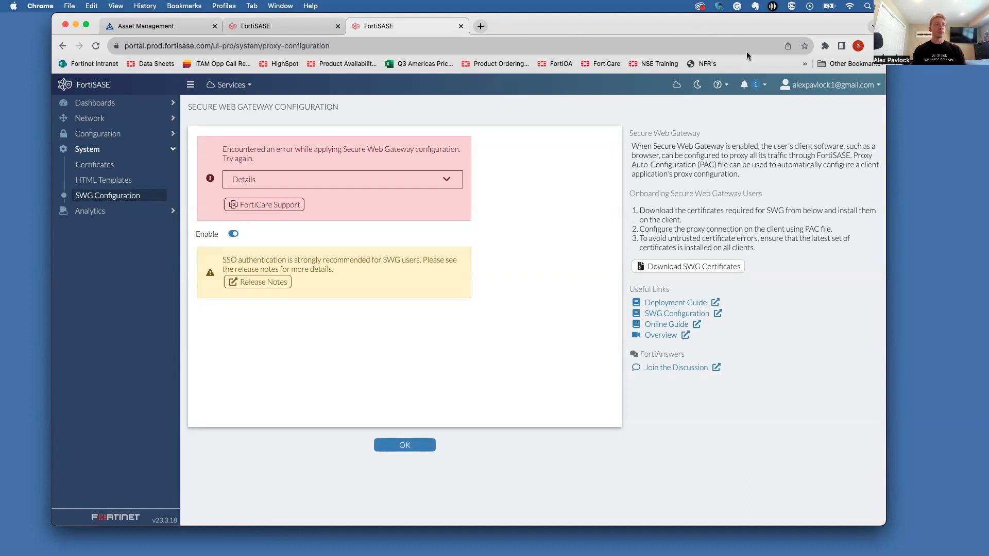
key("super+w")
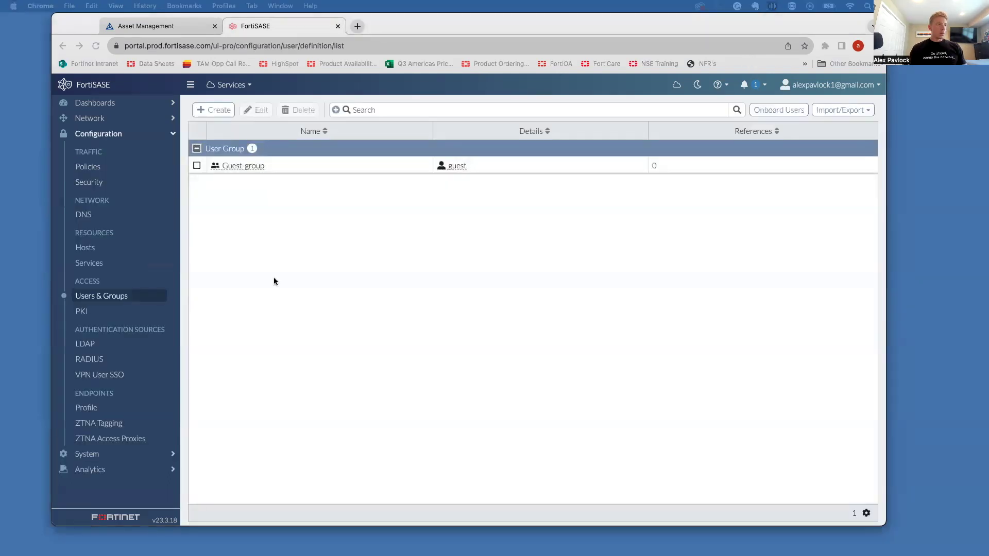